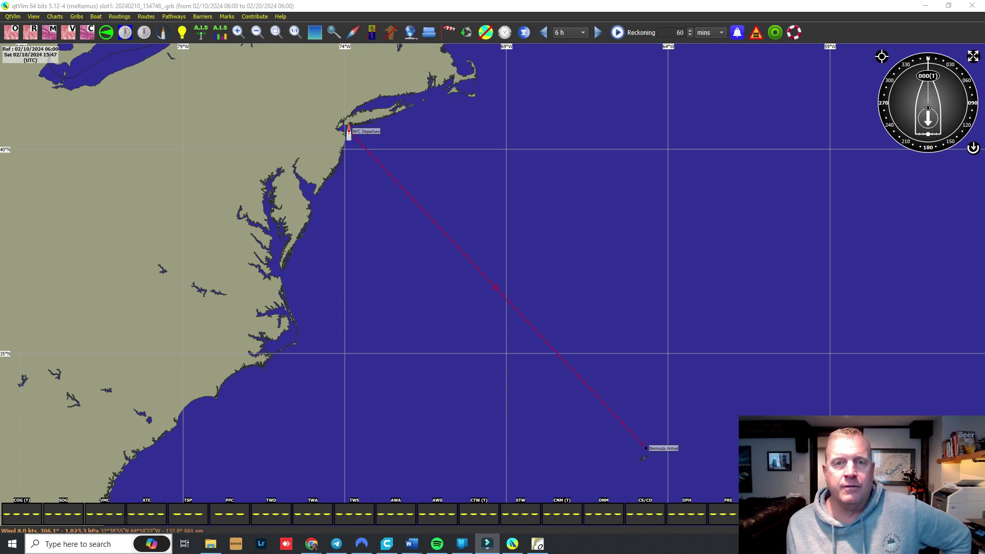
# Show the GRIB weather overlay over the New York to Bermuda chart area, and hide it again
pyautogui.click(485, 32)
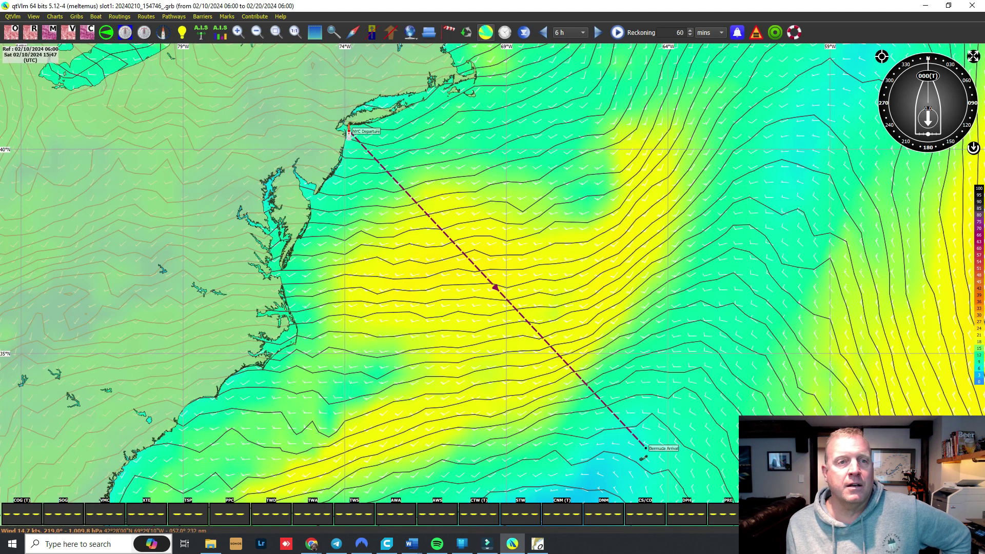
pyautogui.click(485, 33)
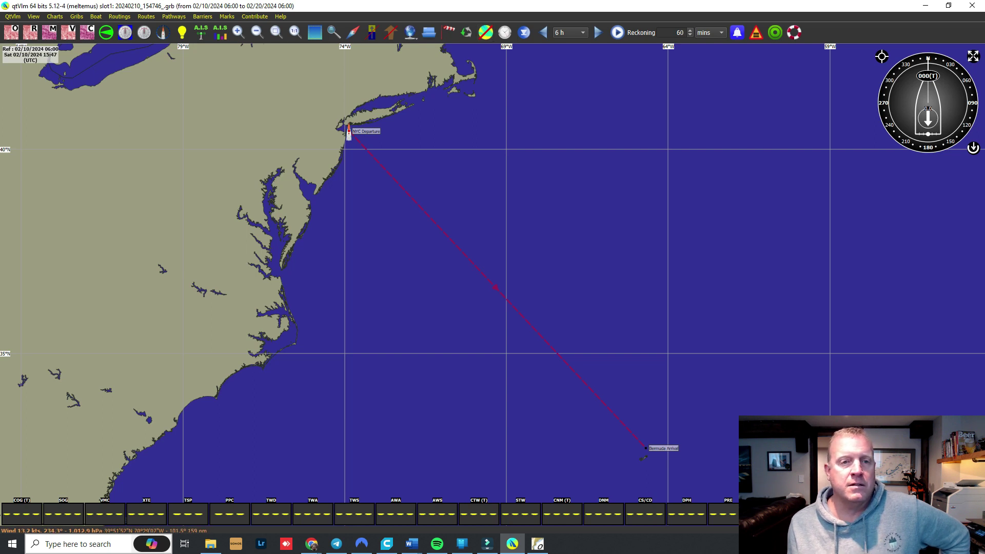
# Create and calculate a routing named "NYC-Bermuda-80%" from NYC Departure to Bermuda Arrival with the Tayana52.pol polar
pyautogui.click(120, 17)
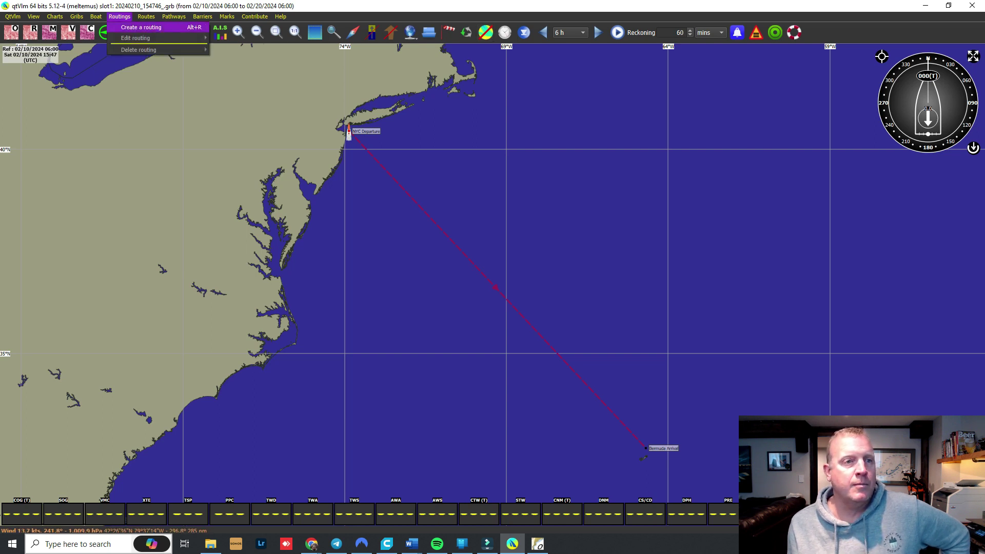
pyautogui.click(141, 27)
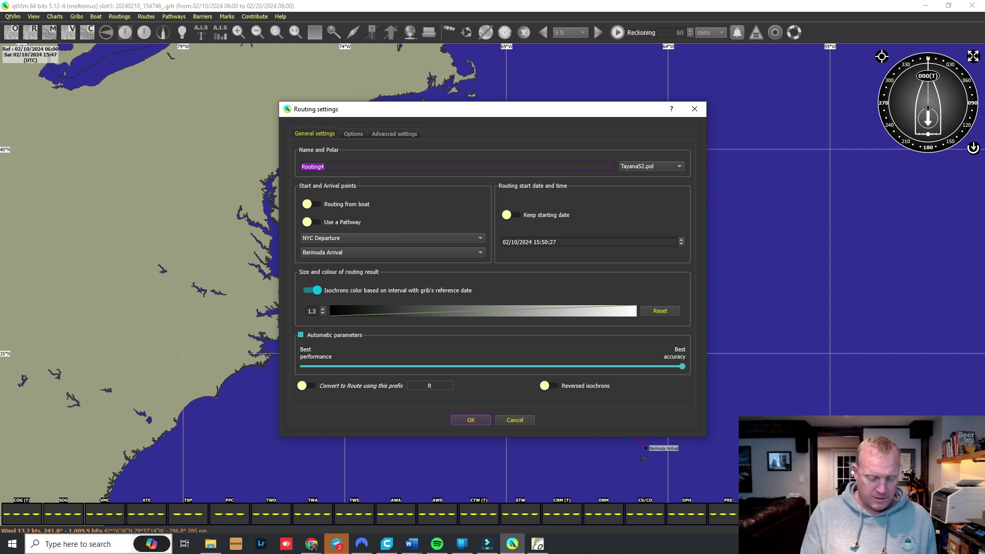
pyautogui.write('NYC')
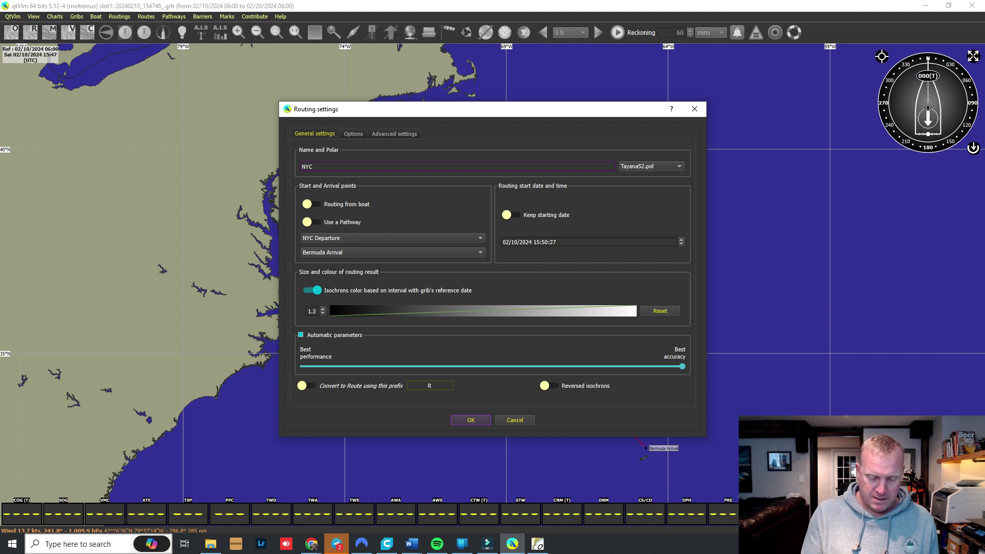
pyautogui.write('-Bermud')
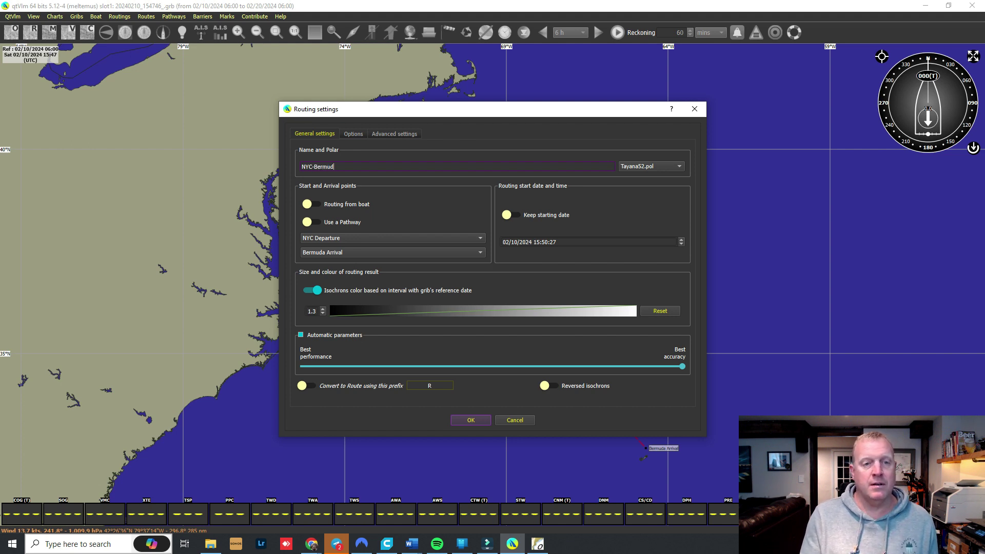
pyautogui.write('a-')
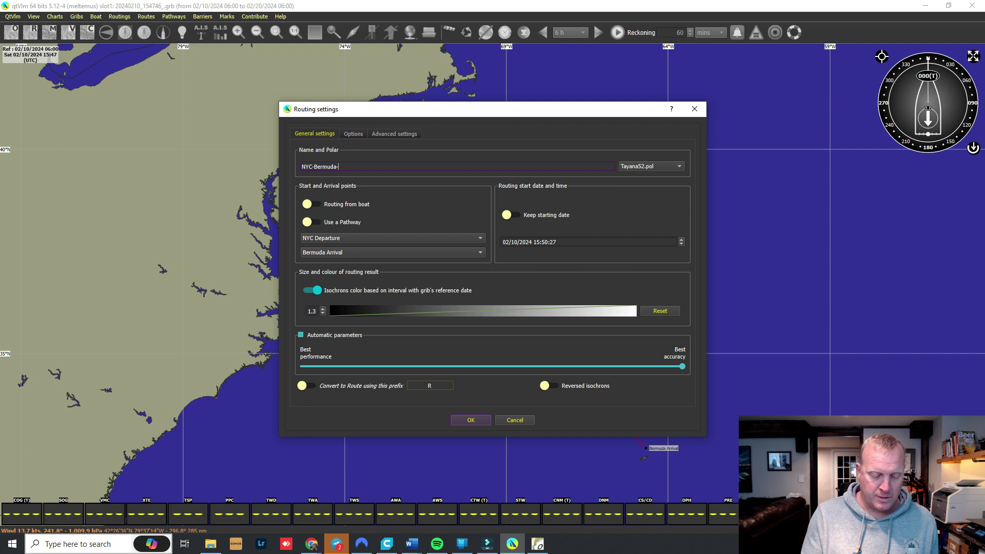
pyautogui.write('85')
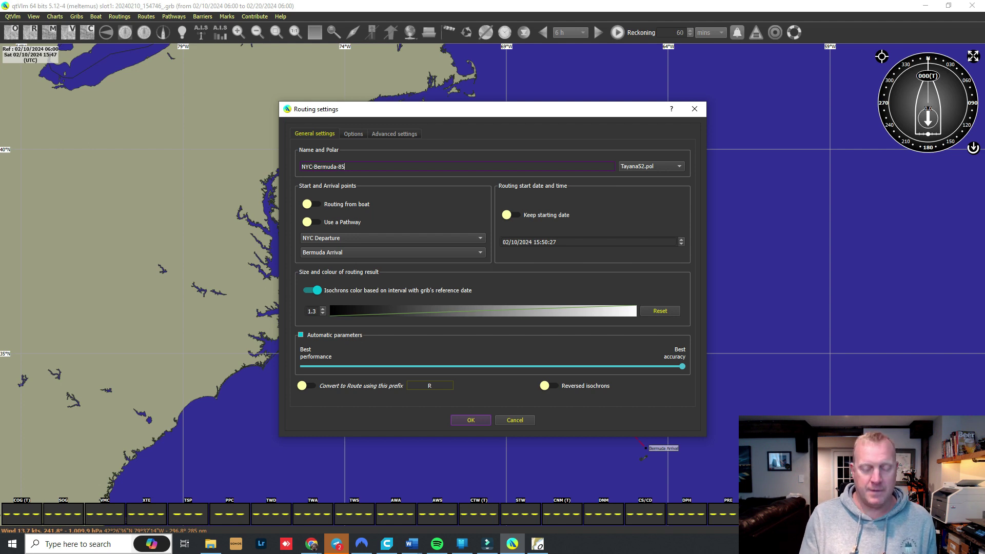
pyautogui.press('BackSpace')
pyautogui.write('0%')
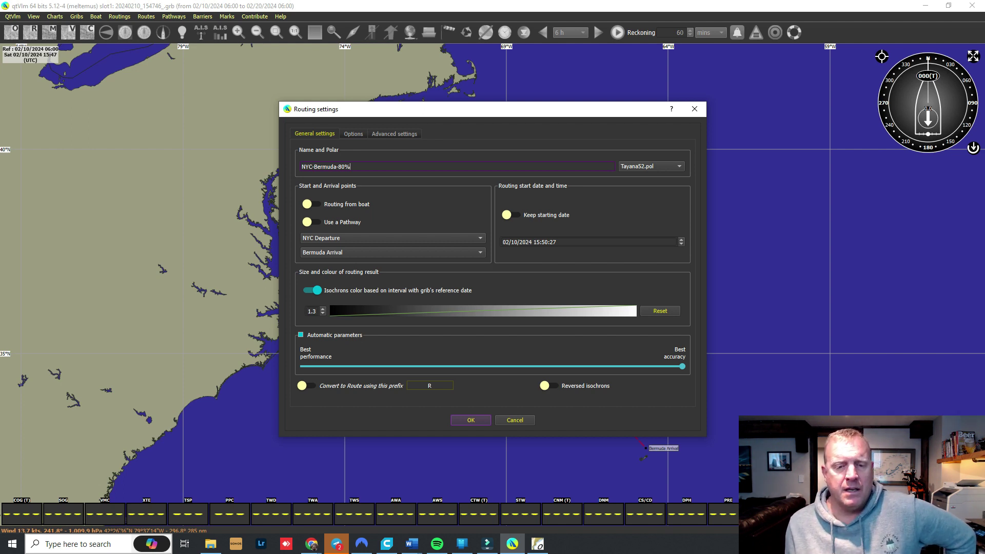
pyautogui.press('Return')
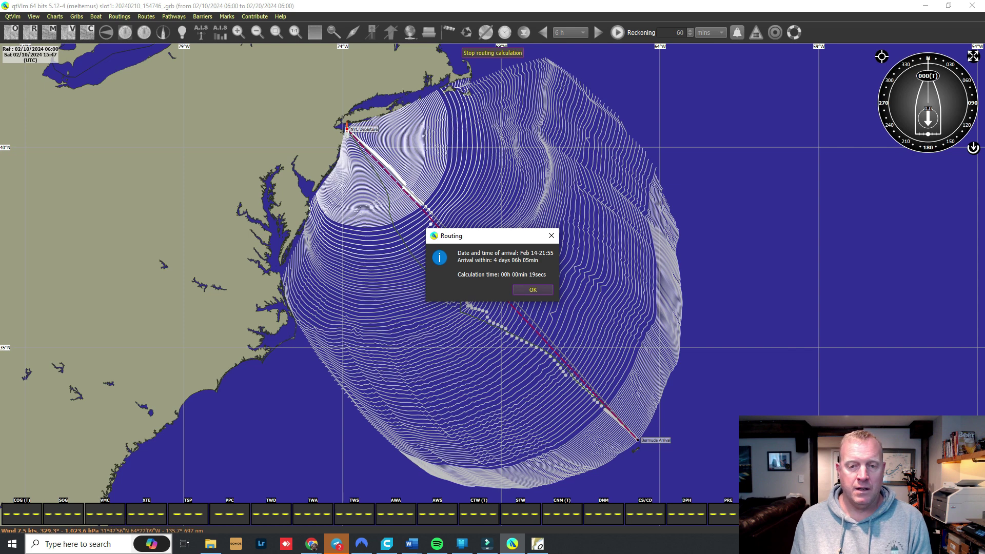
pyautogui.press('Return')
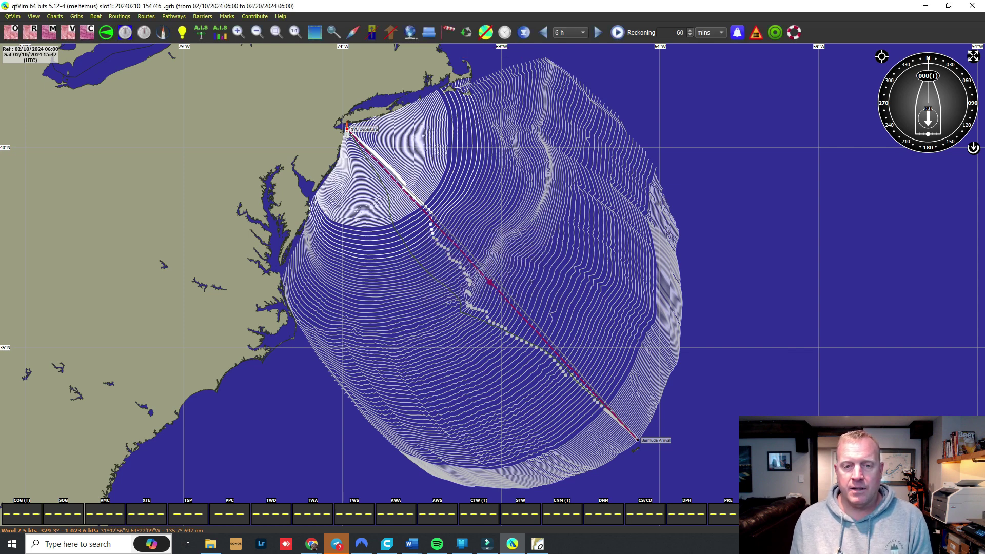
# Examine the calculated route and its isochrons from NYC Departure down to Bermuda Arrival
pyautogui.scroll(6, 347, 128)
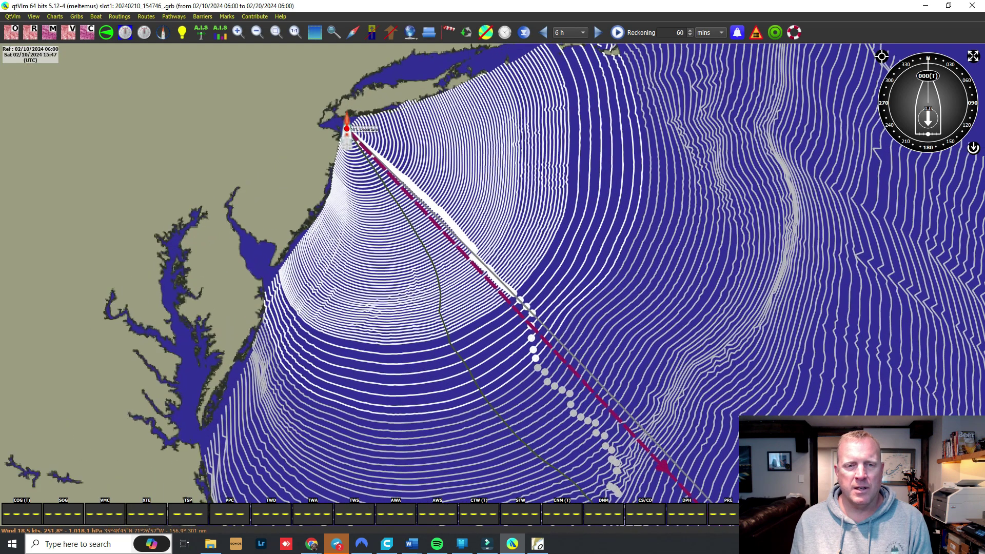
pyautogui.scroll(2, 348, 131)
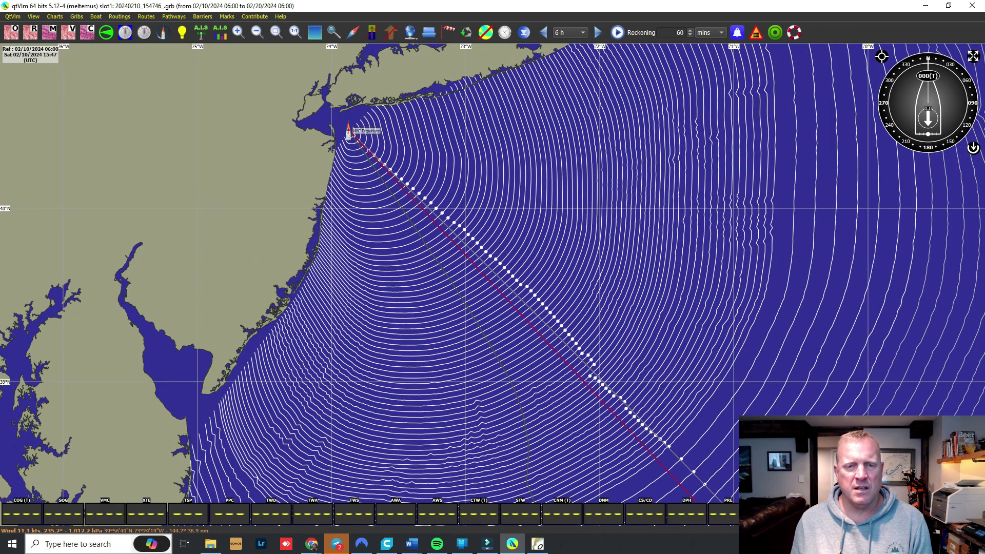
pyautogui.moveTo(415, 229); pyautogui.dragTo(416, 229)
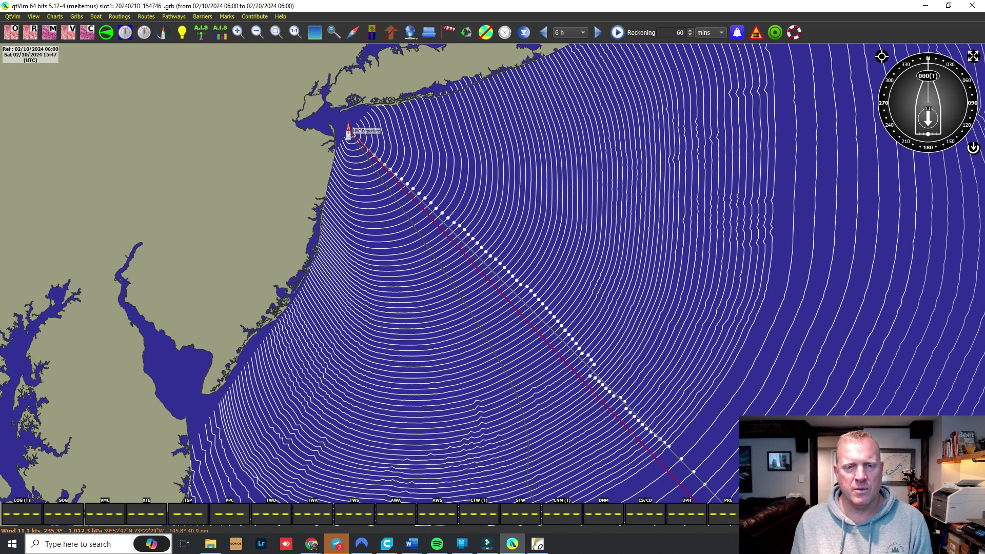
pyautogui.scroll(-4, 348, 131)
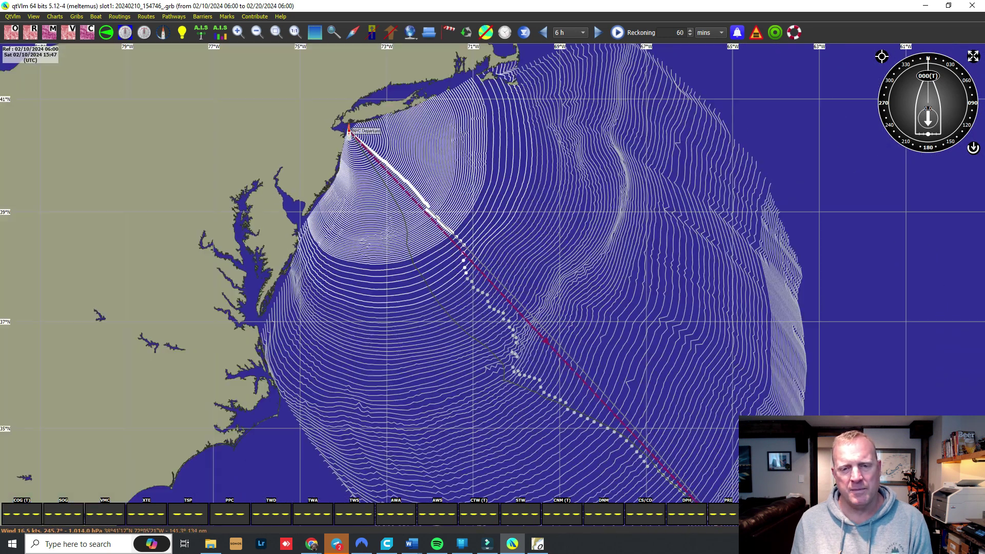
pyautogui.moveTo(364, 183); pyautogui.dragTo(336, 94)
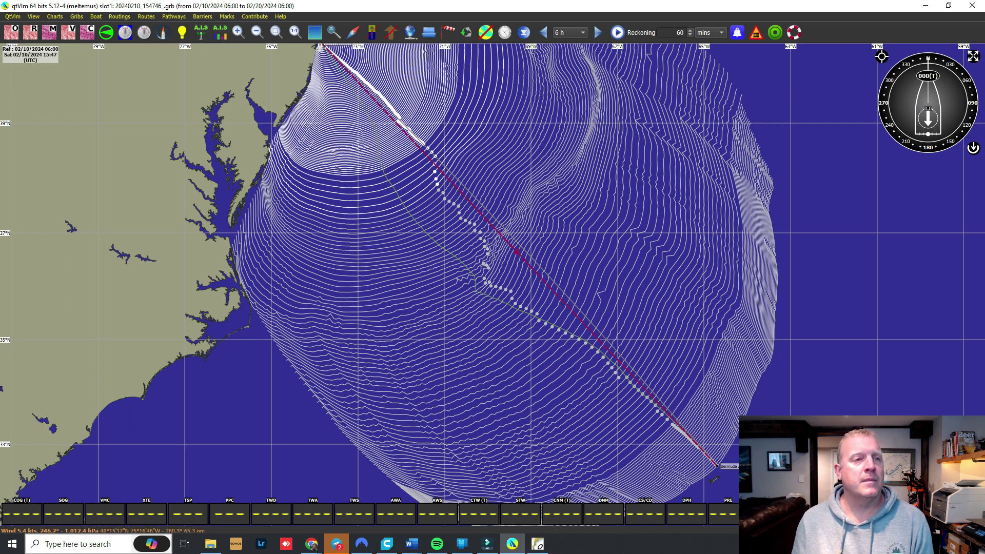
# In the boat's polar settings, set the upwind and downwind efficiency to 100 %
pyautogui.click(96, 16)
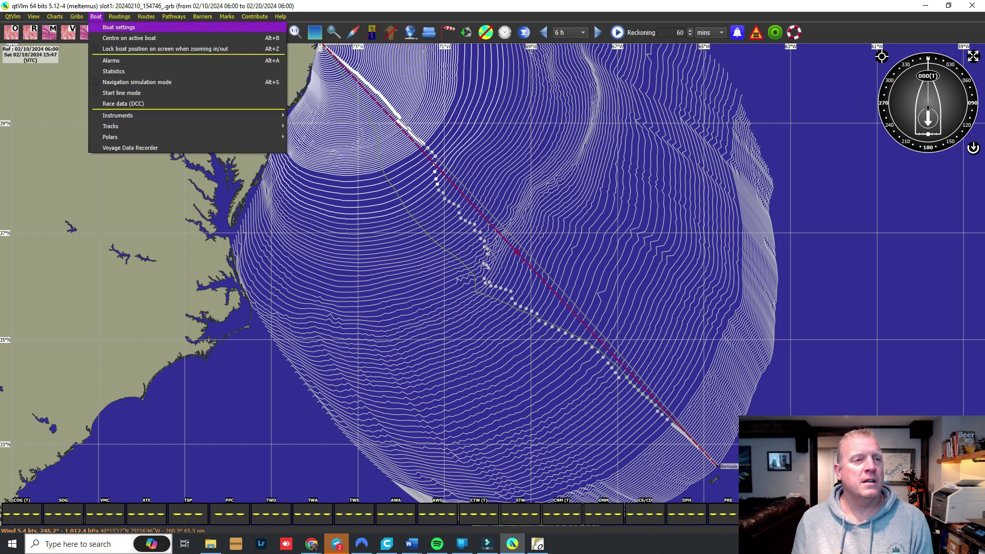
pyautogui.click(119, 28)
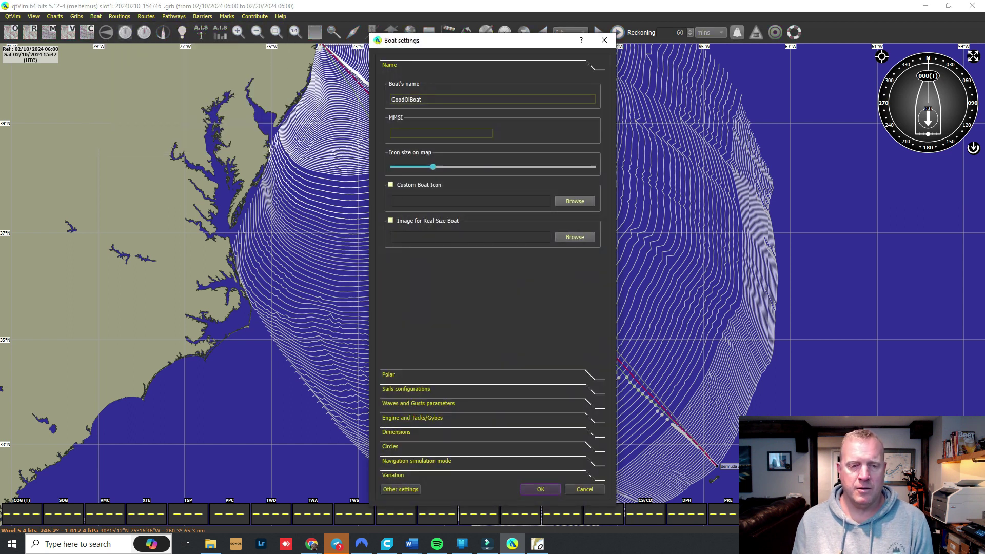
pyautogui.click(389, 375)
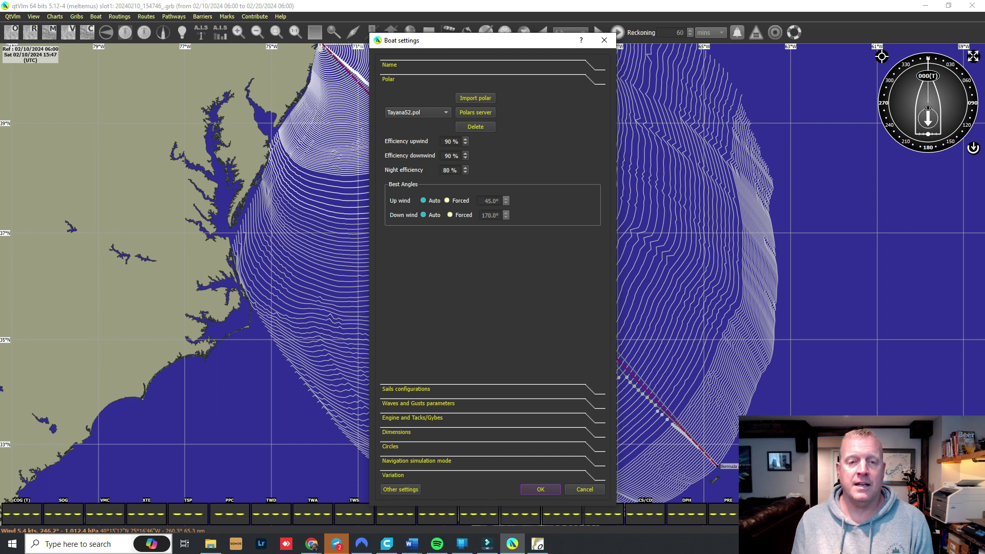
pyautogui.click(466, 139)
pyautogui.click(466, 139)
pyautogui.click(465, 139)
pyautogui.click(466, 139)
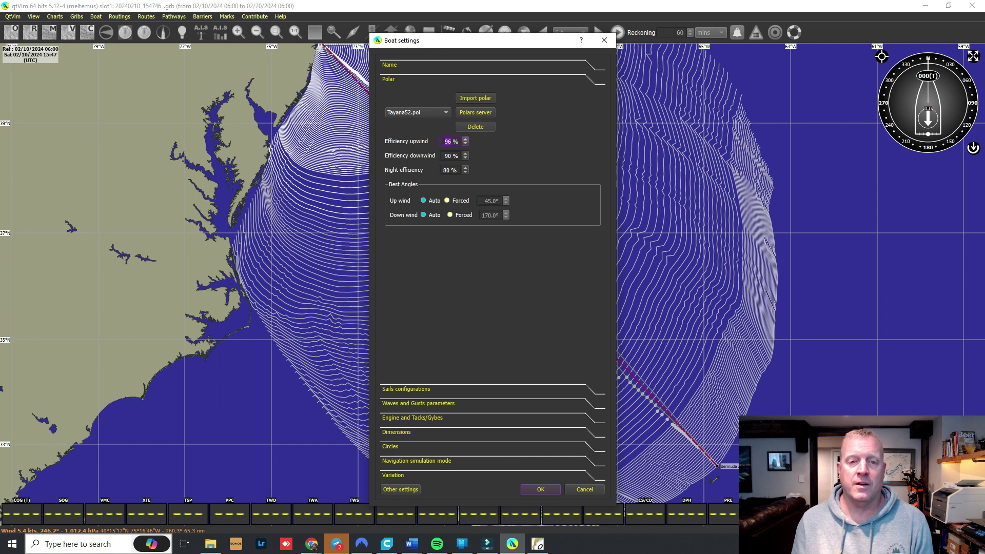
pyautogui.click(466, 139)
pyautogui.click(466, 139)
pyautogui.click(466, 139)
pyautogui.click(466, 139)
pyautogui.click(465, 153)
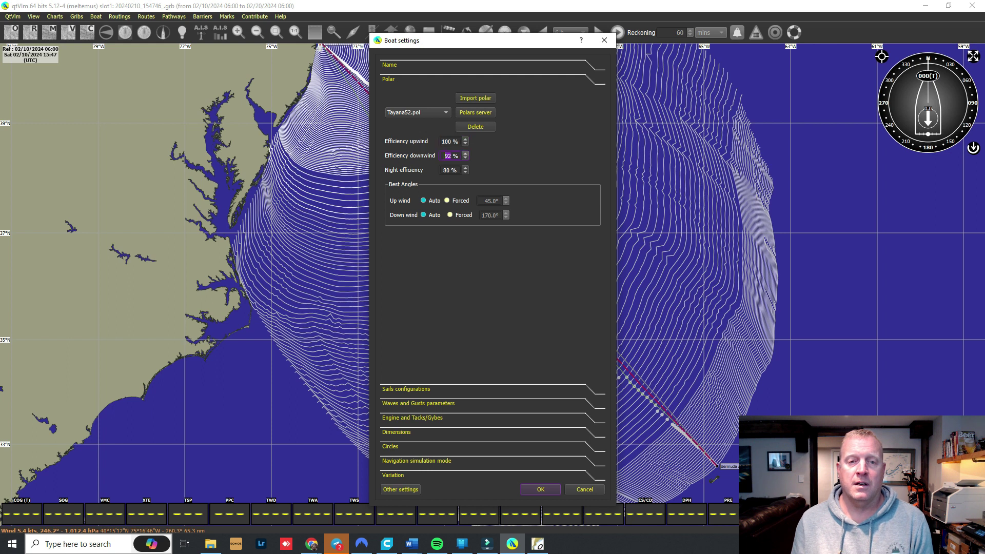
pyautogui.click(466, 154)
pyautogui.click(466, 153)
pyautogui.click(466, 154)
pyautogui.click(466, 154)
pyautogui.click(466, 153)
pyautogui.click(466, 153)
pyautogui.click(465, 154)
# Set the polar's night efficiency to 95 % and apply the boat settings
pyautogui.press('Tab')
pyautogui.press('Up')
pyautogui.press('Up')
pyautogui.press('Up')
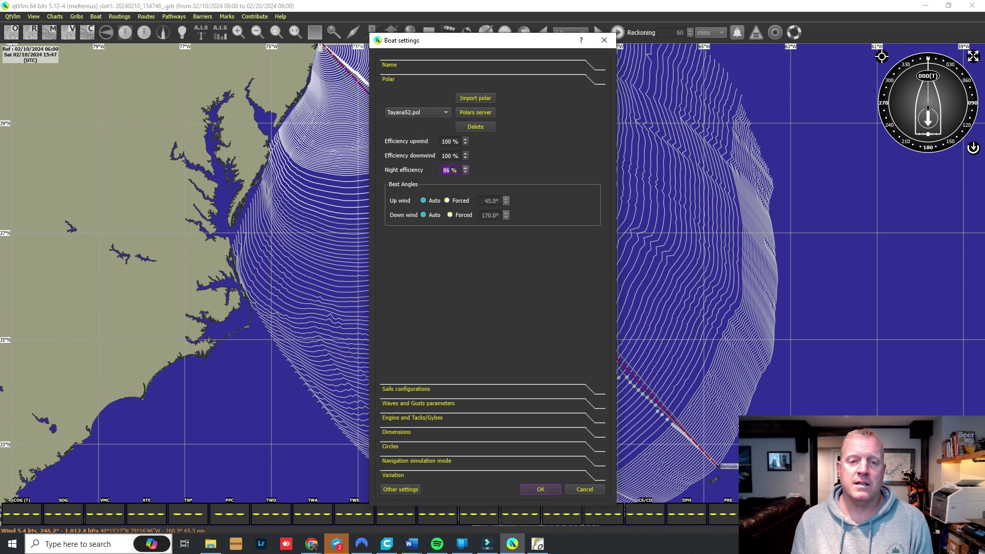
pyautogui.press('Up')
pyautogui.press('Up')
pyautogui.press('Up')
pyautogui.press('Up')
pyautogui.press('Up')
pyautogui.press('Up')
pyautogui.press('Up')
pyautogui.press('Up')
pyautogui.press('Up')
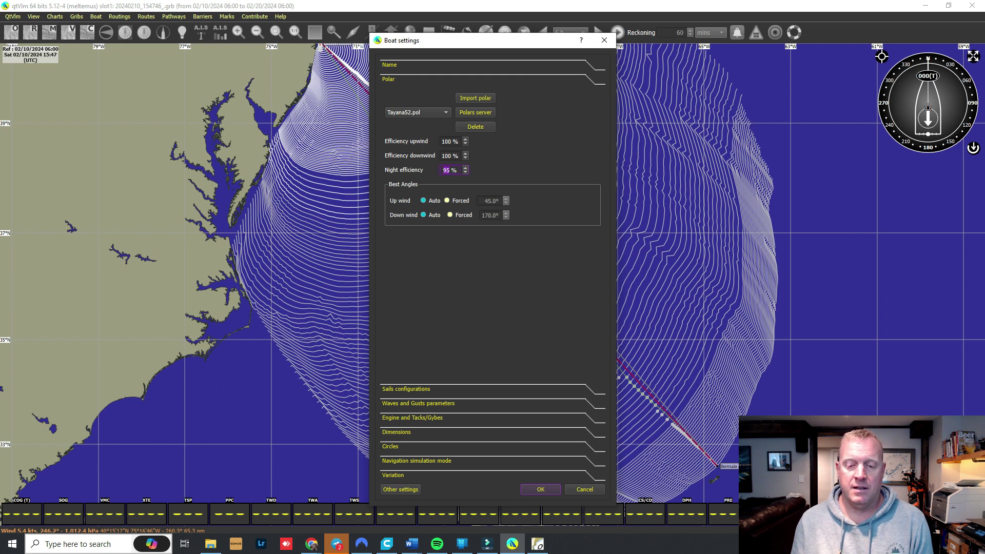
pyautogui.press('Return')
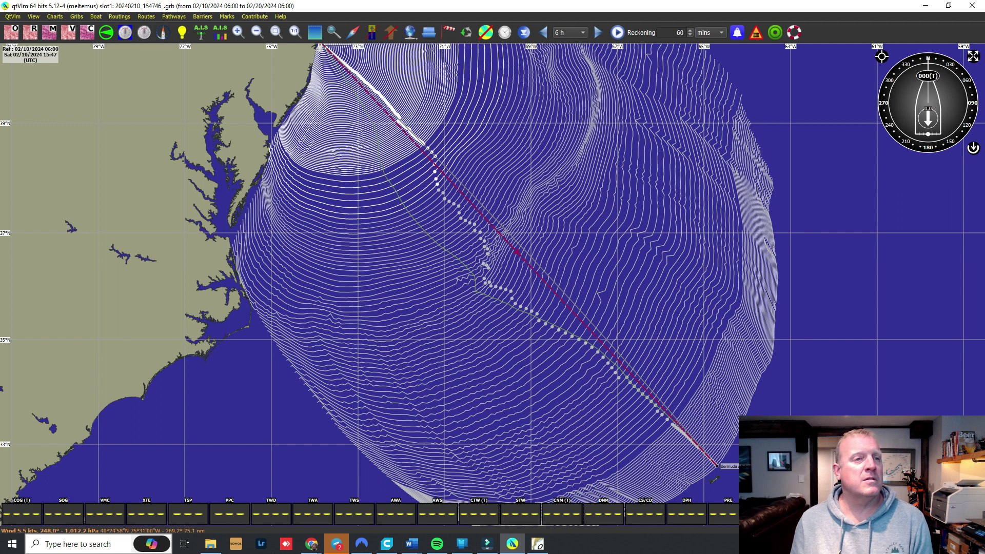
pyautogui.click(120, 16)
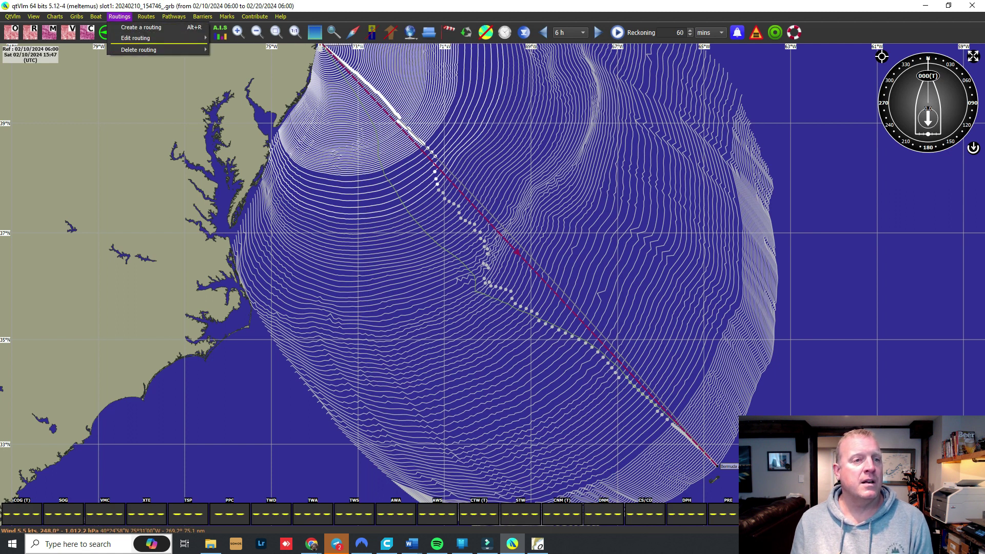
pyautogui.moveTo(154, 38)
pyautogui.click(246, 38)
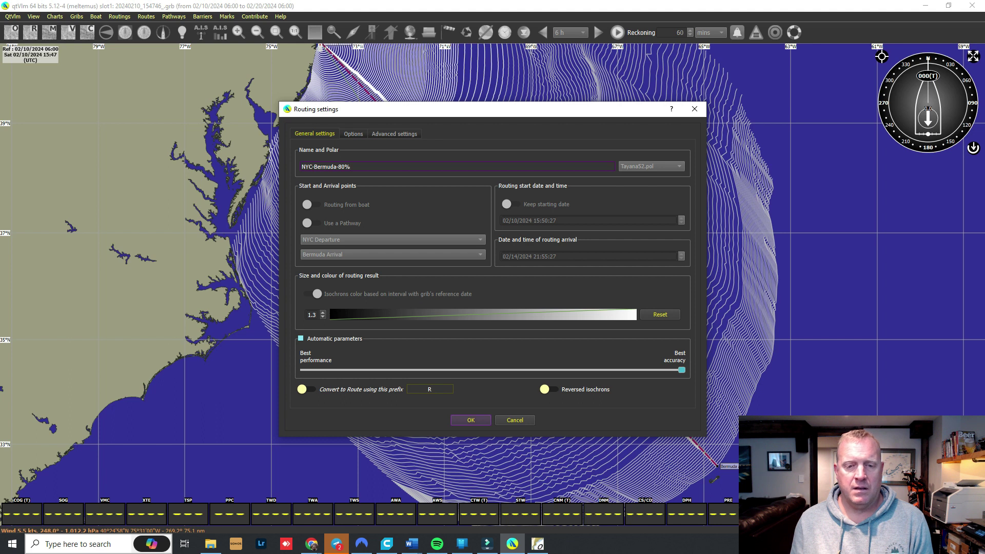
pyautogui.click(515, 421)
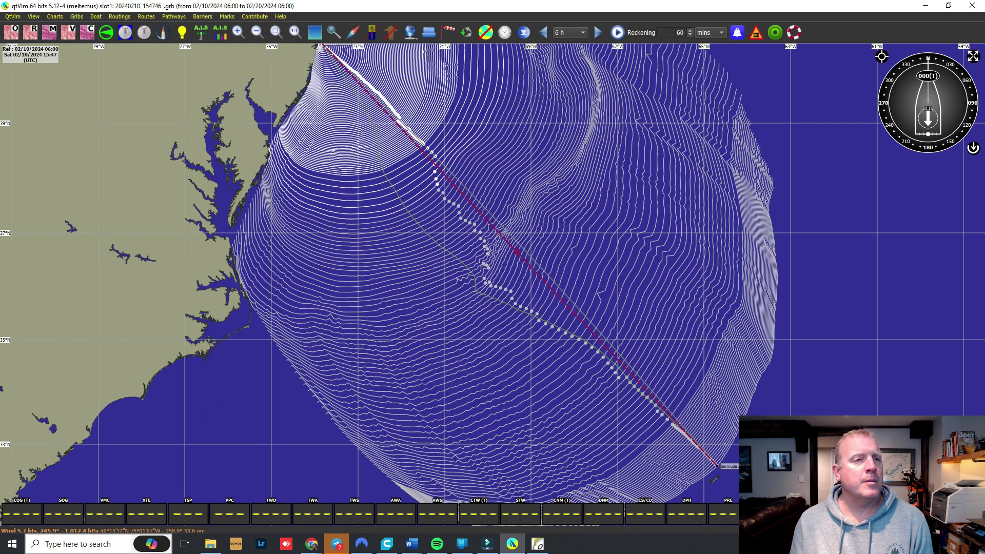
# Delete the routing "NYC-Bermuda-80%" and confirm its removal
pyautogui.click(120, 16)
pyautogui.moveTo(139, 50)
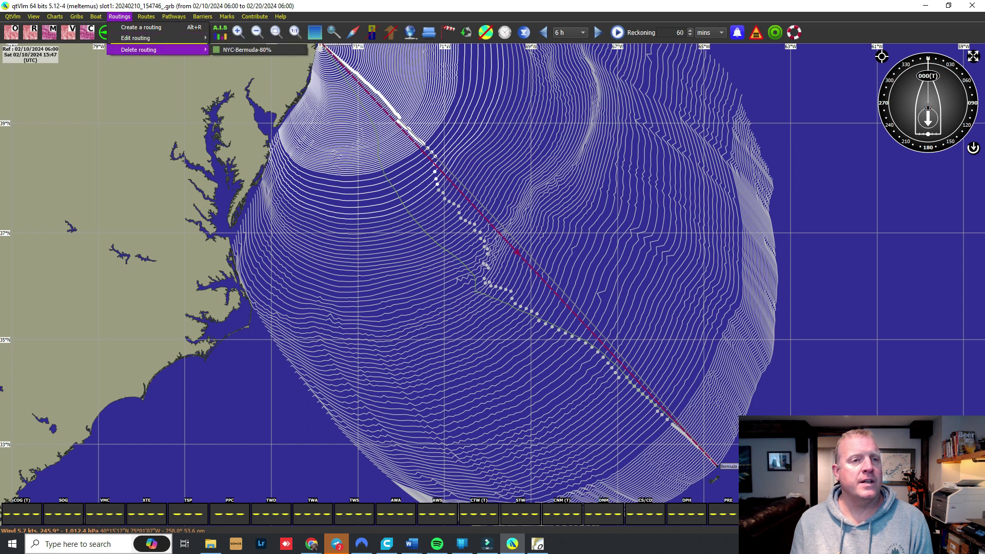
pyautogui.click(246, 50)
pyautogui.click(484, 283)
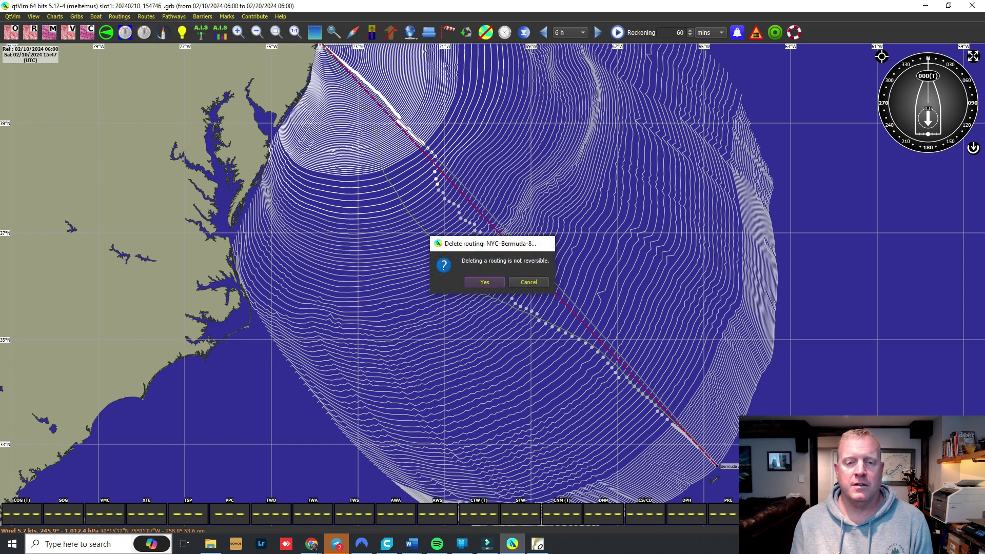
# Create a routing named "Routing With 95% and 100%" from NYC Departure to Bermuda Arrival, calculate it and dismiss the arrival summary
pyautogui.click(119, 16)
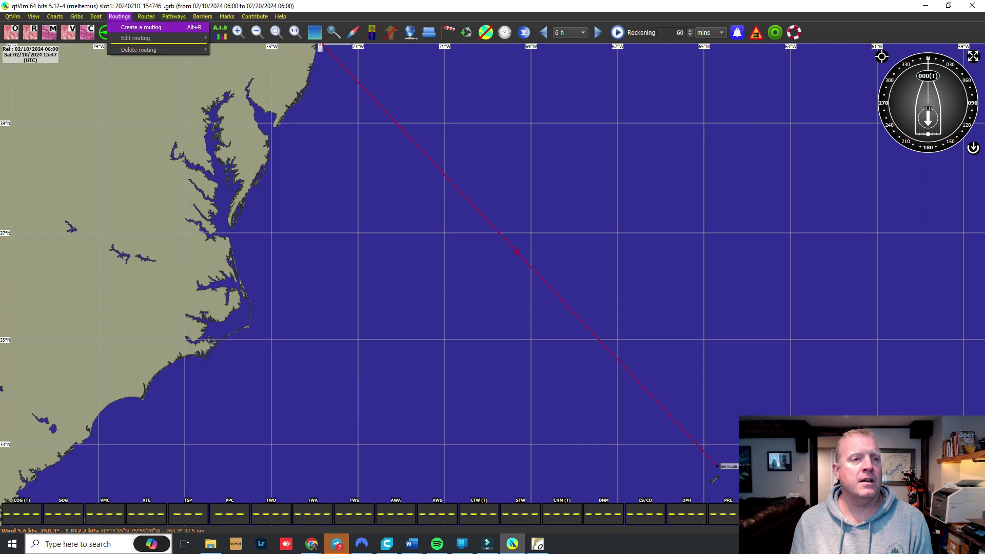
pyautogui.click(142, 27)
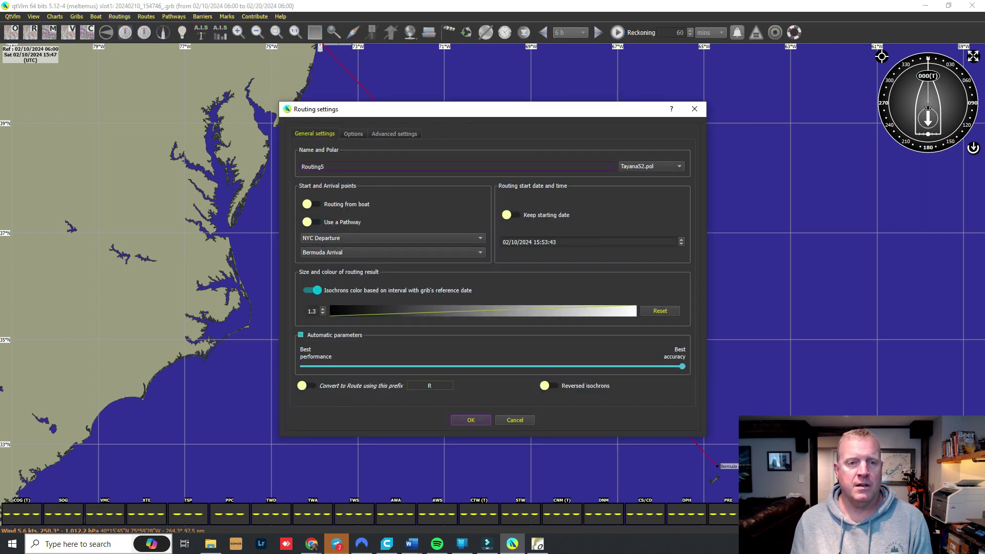
pyautogui.doubleClick(313, 167)
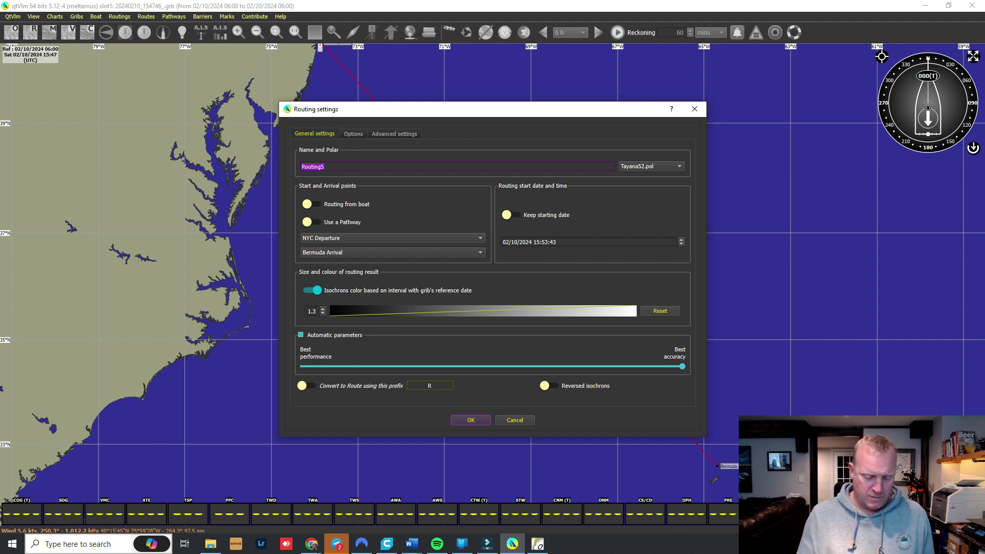
pyautogui.write('W')
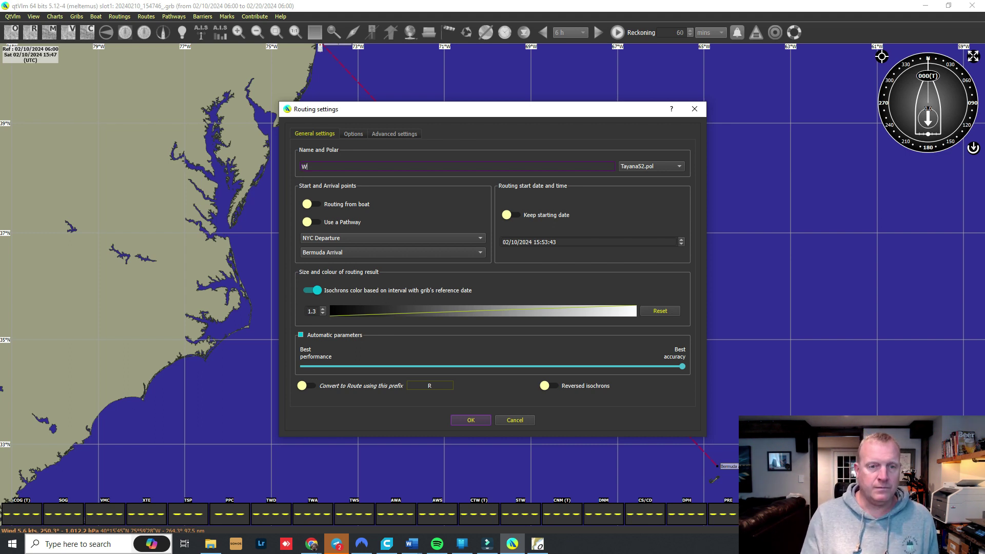
pyautogui.press('BackSpace')
pyautogui.write('Routing With ')
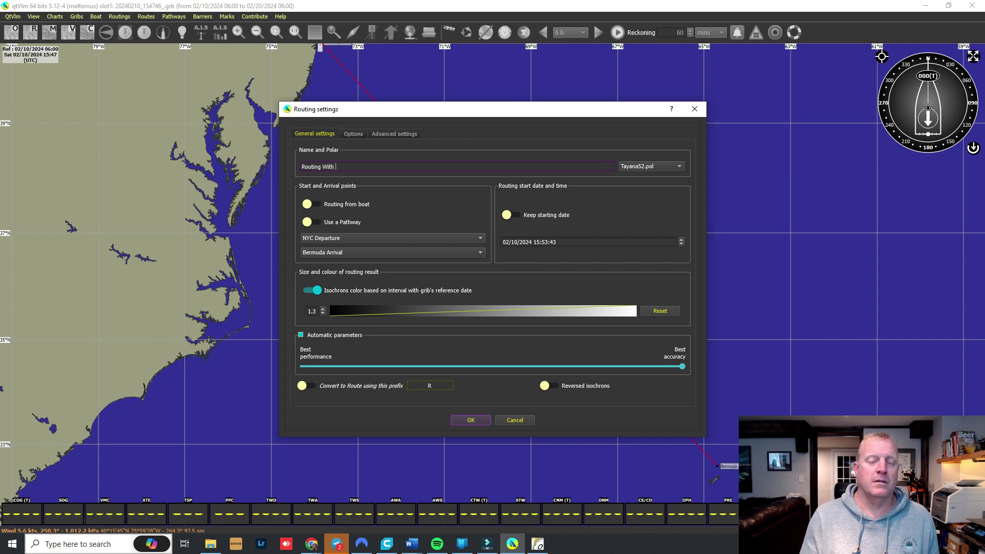
pyautogui.write('95%')
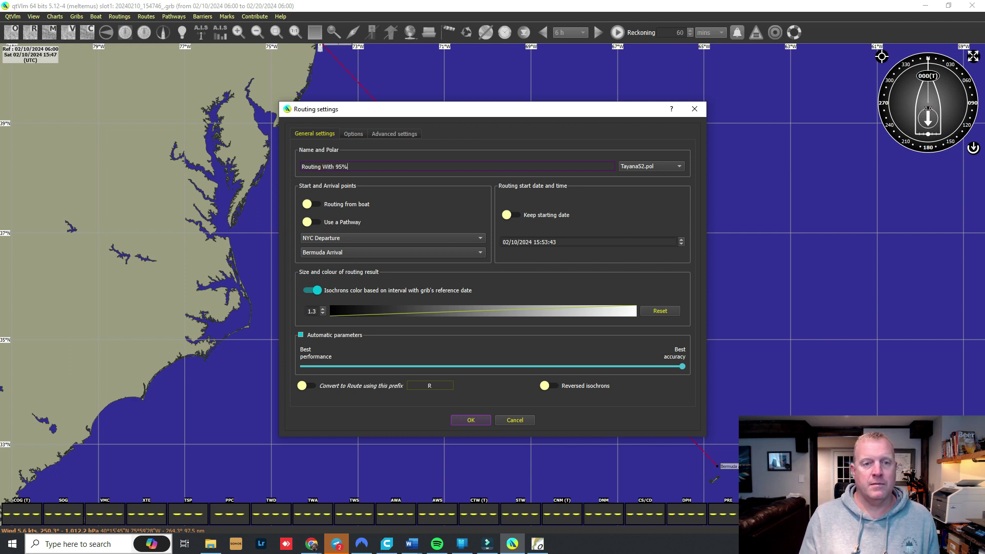
pyautogui.write(' and 10-')
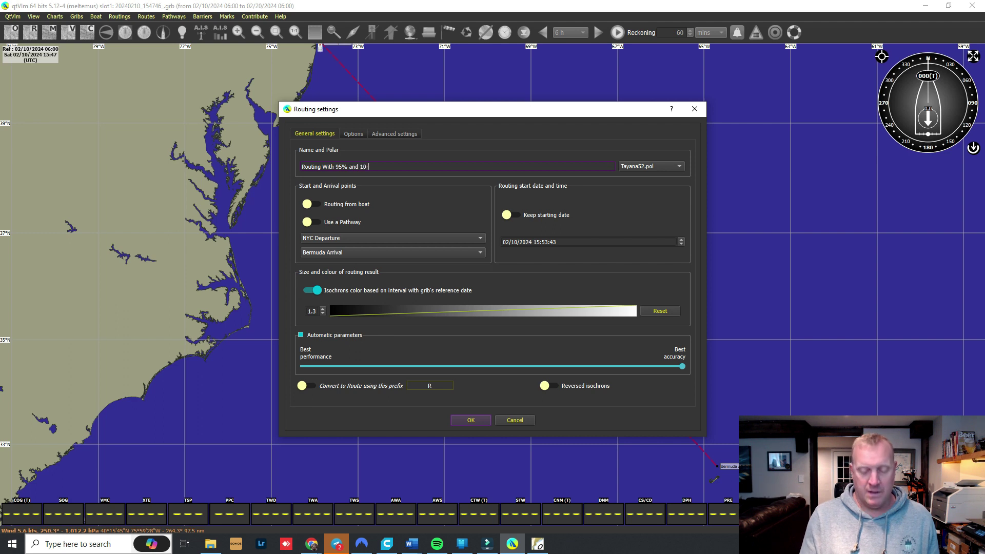
pyautogui.press('BackSpace')
pyautogui.write('0%')
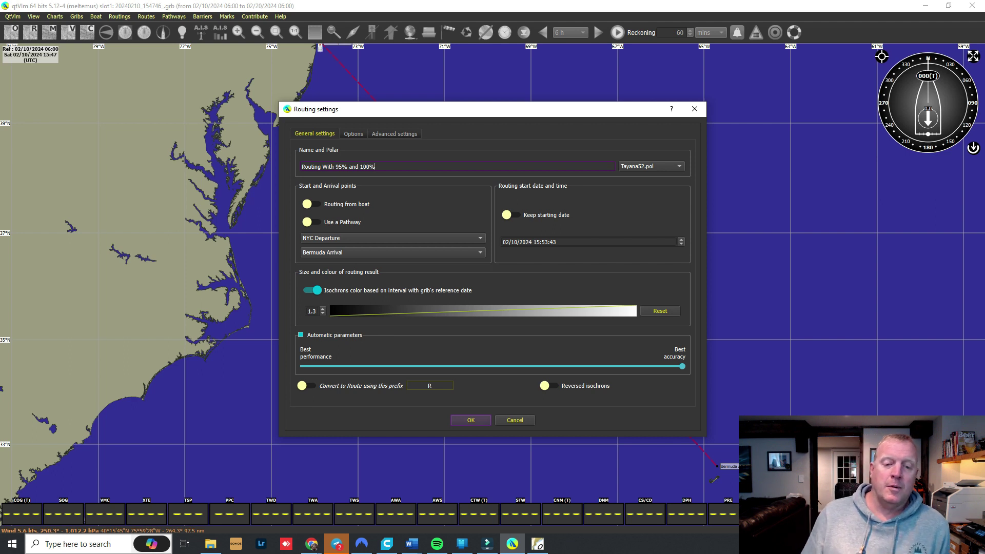
pyautogui.press('Return')
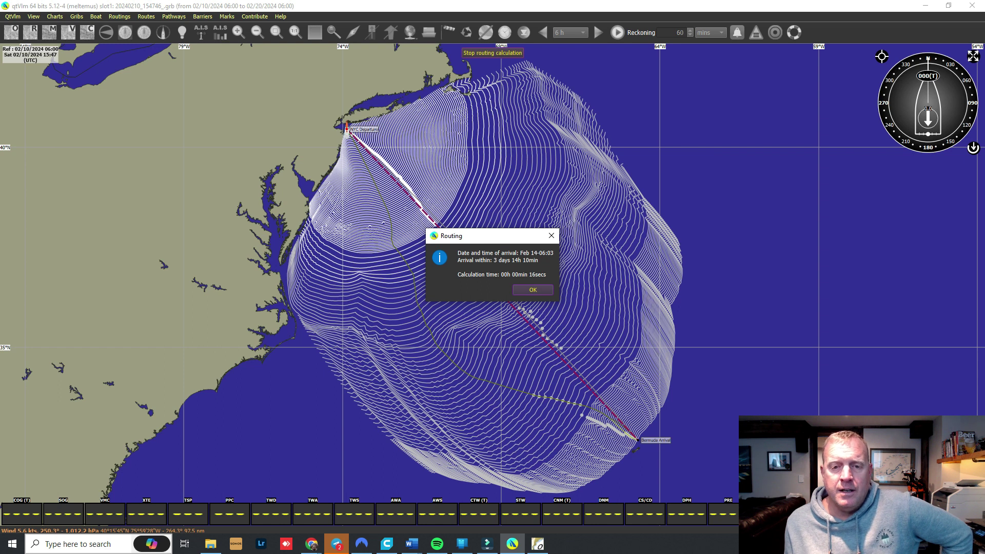
pyautogui.press('Return')
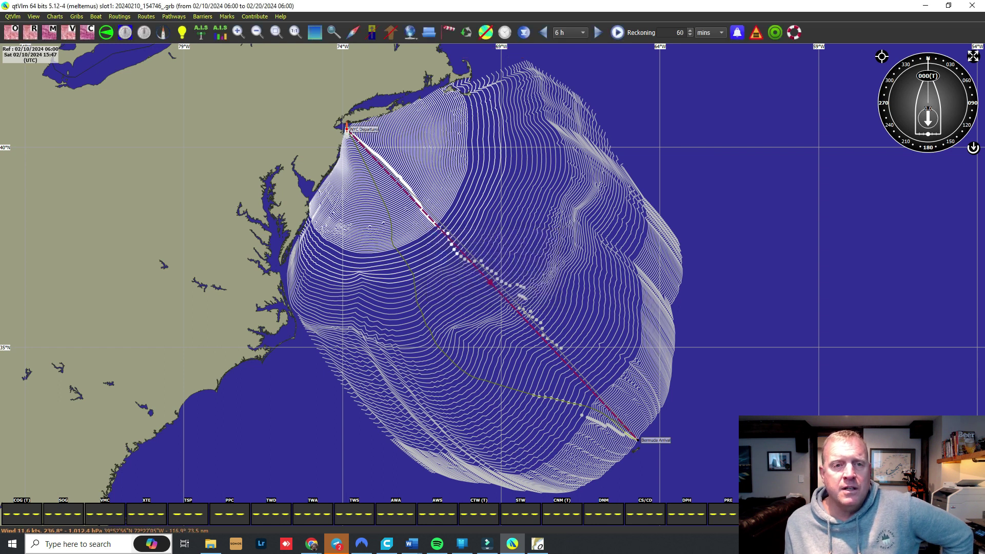
# Delete the routing "Routing With 95% and 100%" and confirm its removal
pyautogui.click(119, 17)
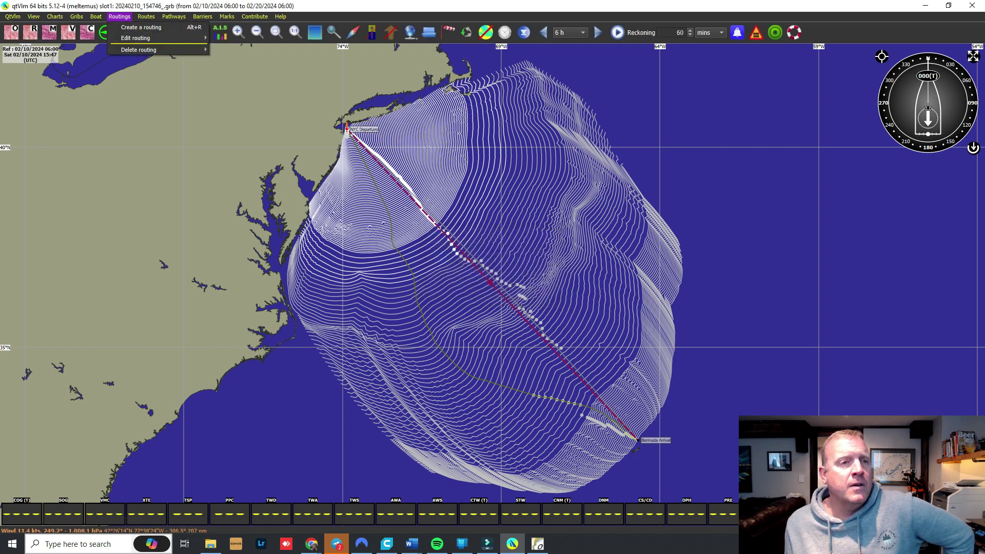
pyautogui.moveTo(138, 50)
pyautogui.click(260, 50)
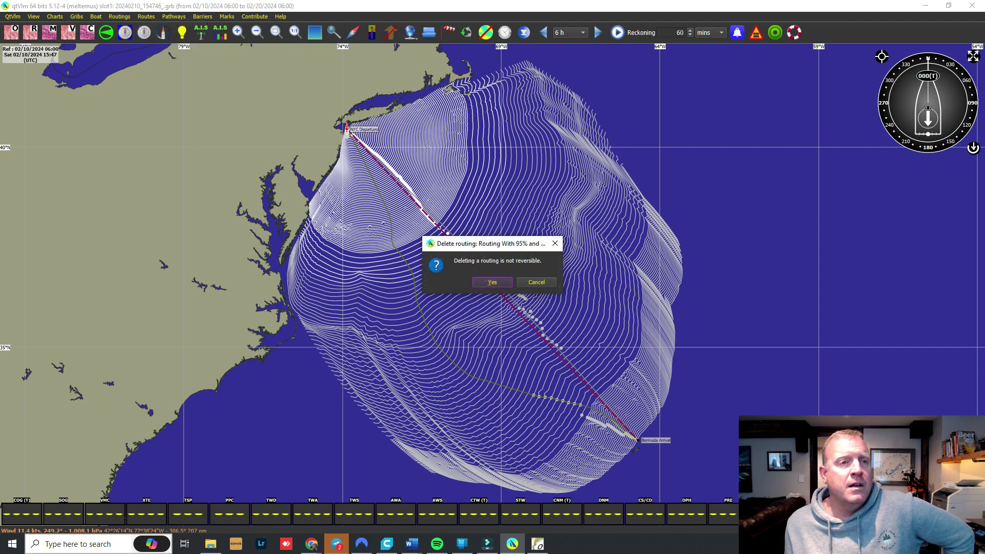
pyautogui.press('Return')
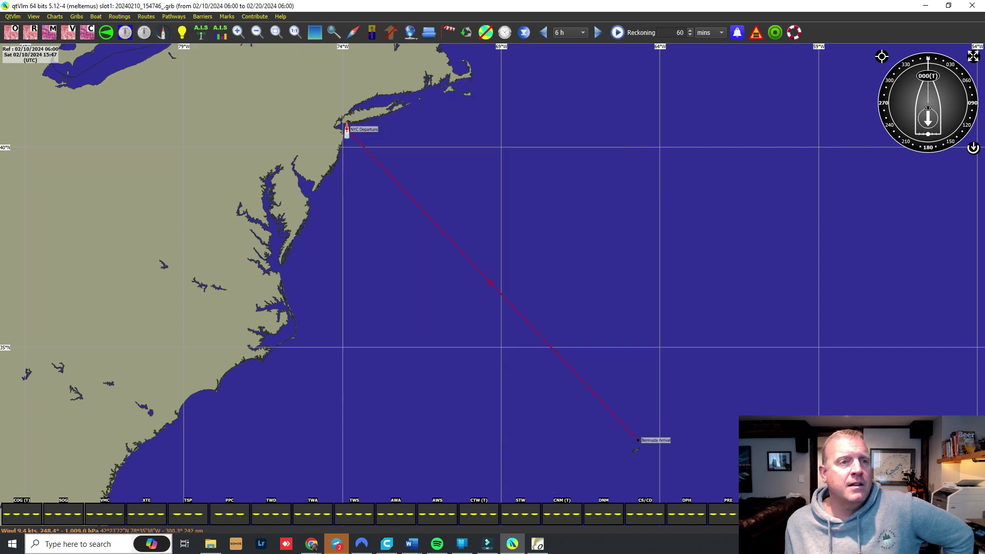
# Start a new routing from NYC Departure to Bermuda Arrival and select the Morgan41.pol polar for it
pyautogui.click(119, 16)
pyautogui.click(144, 28)
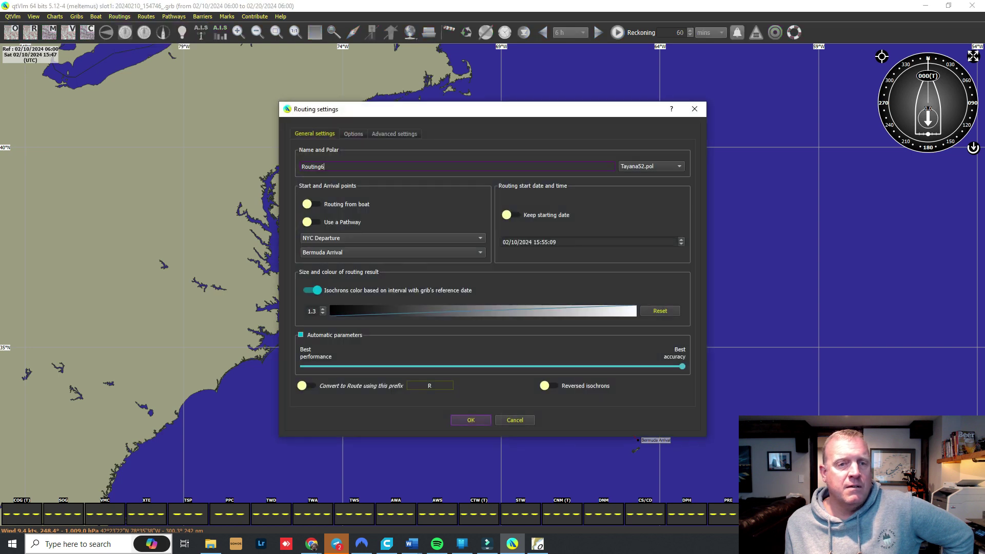
pyautogui.click(652, 166)
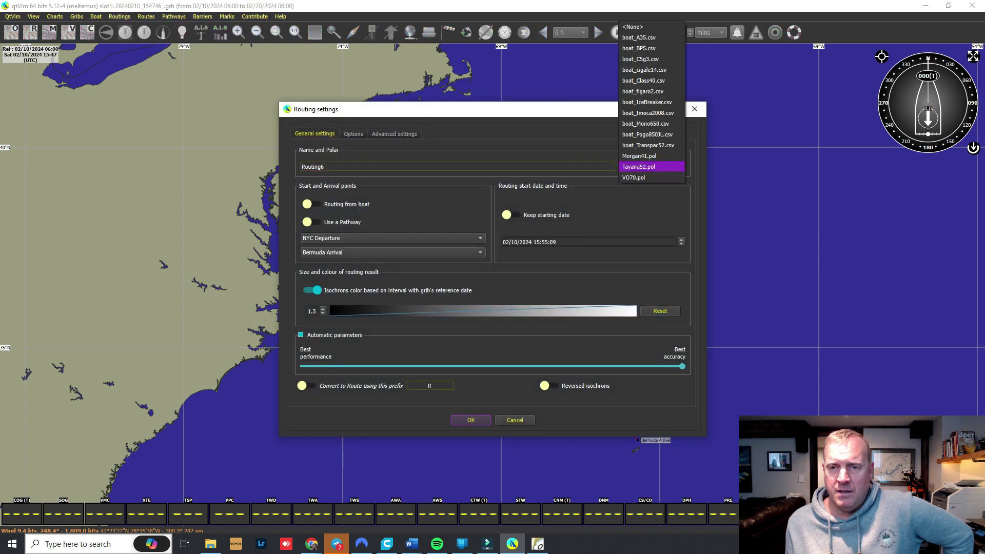
pyautogui.press('Up')
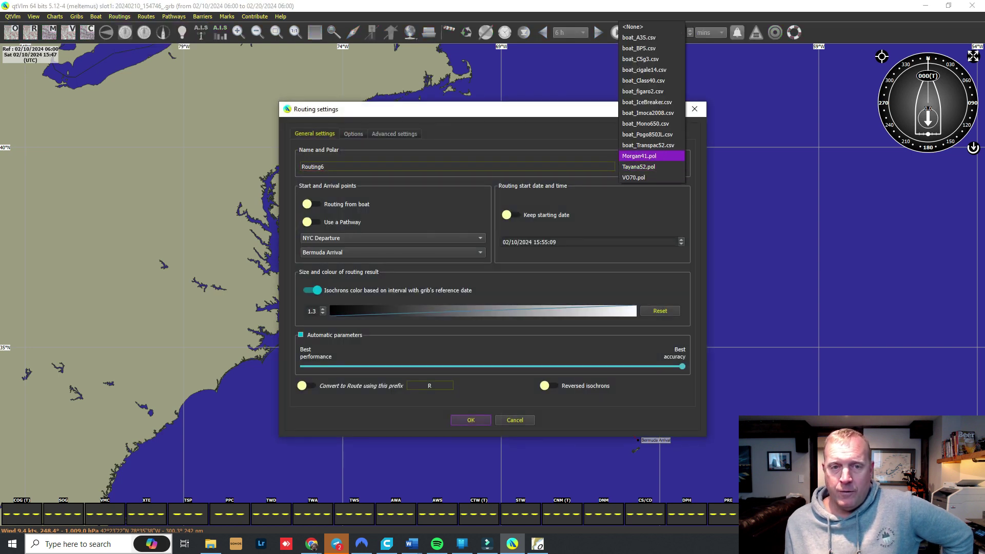
pyautogui.press('Return')
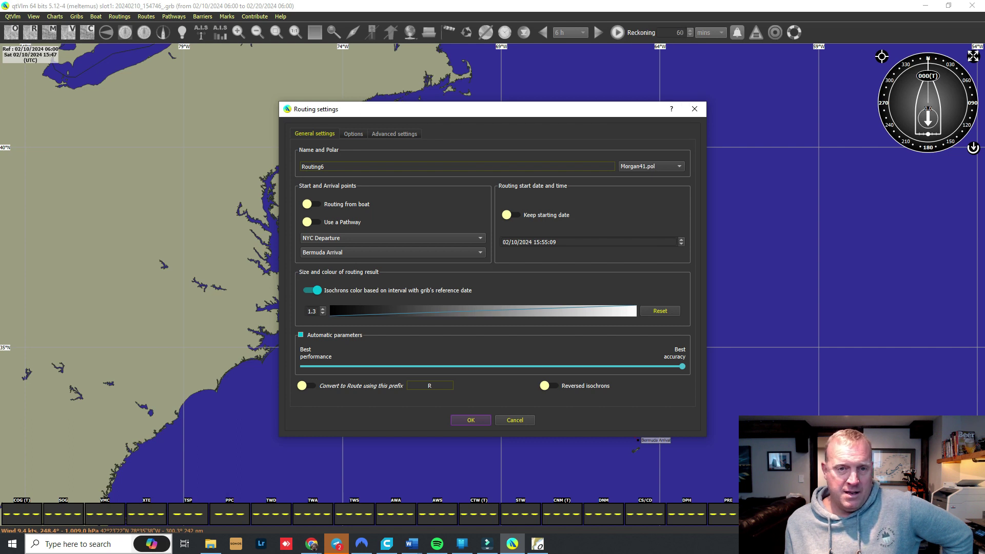
# Name the new routing Morgan41, run its calculation and close the arrival summary
pyautogui.hotkey('shift', 'Tab')
pyautogui.write('Mo')
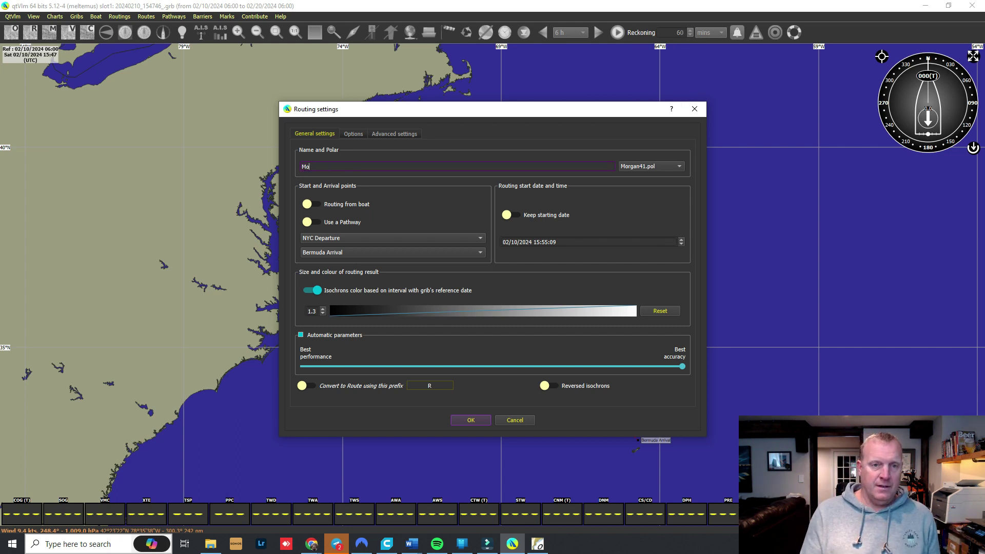
pyautogui.write('rgan41')
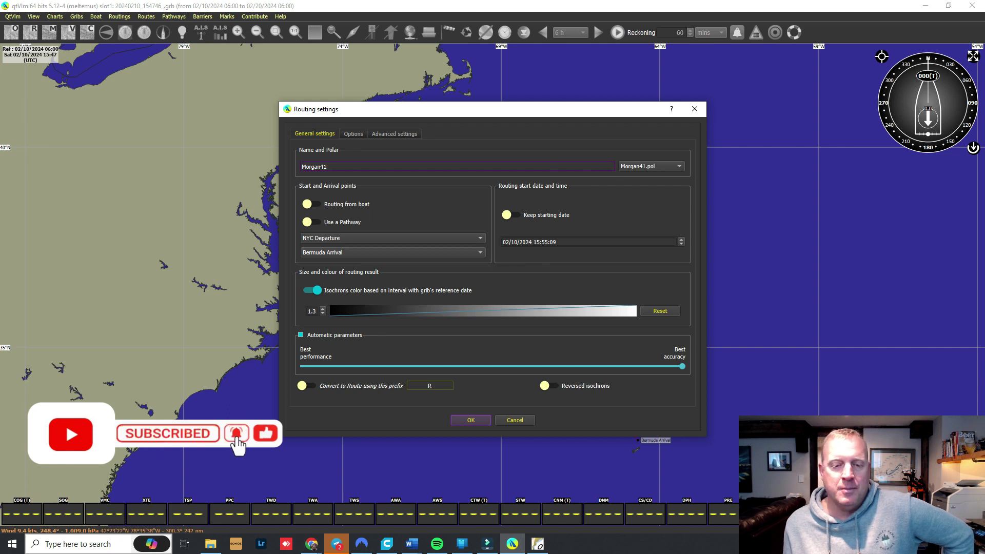
pyautogui.press('Return')
pyautogui.press('Return')
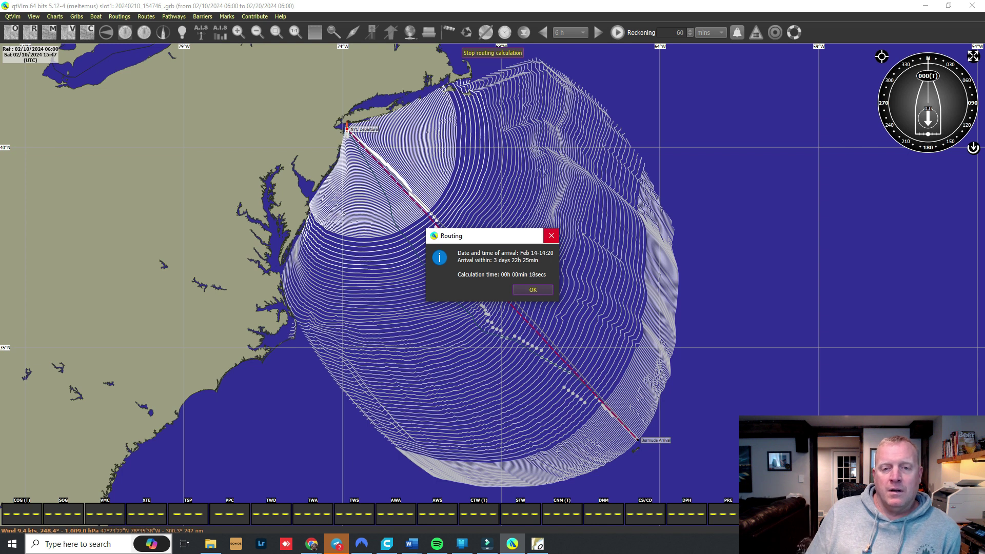
pyautogui.click(552, 235)
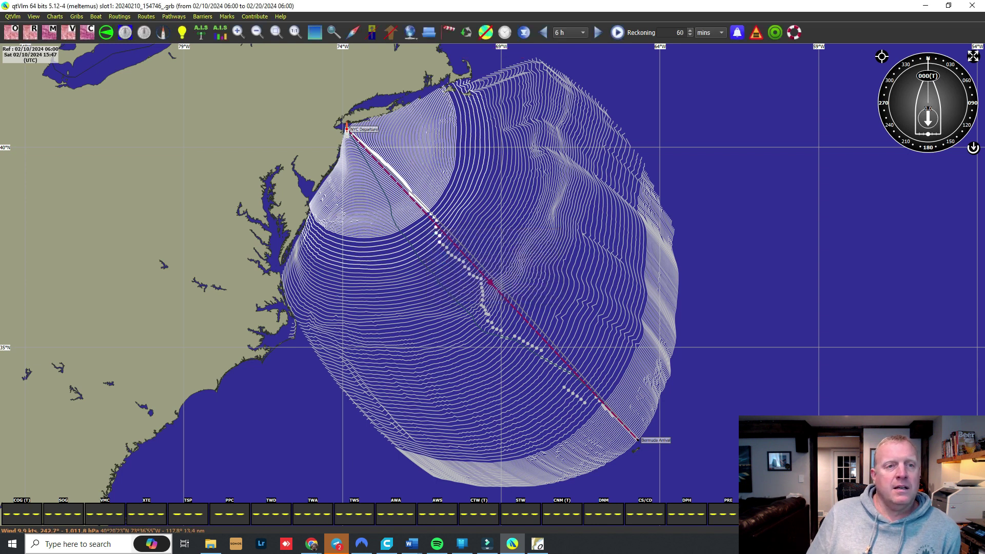
# Delete the routing Morgan41 and confirm its removal
pyautogui.click(120, 16)
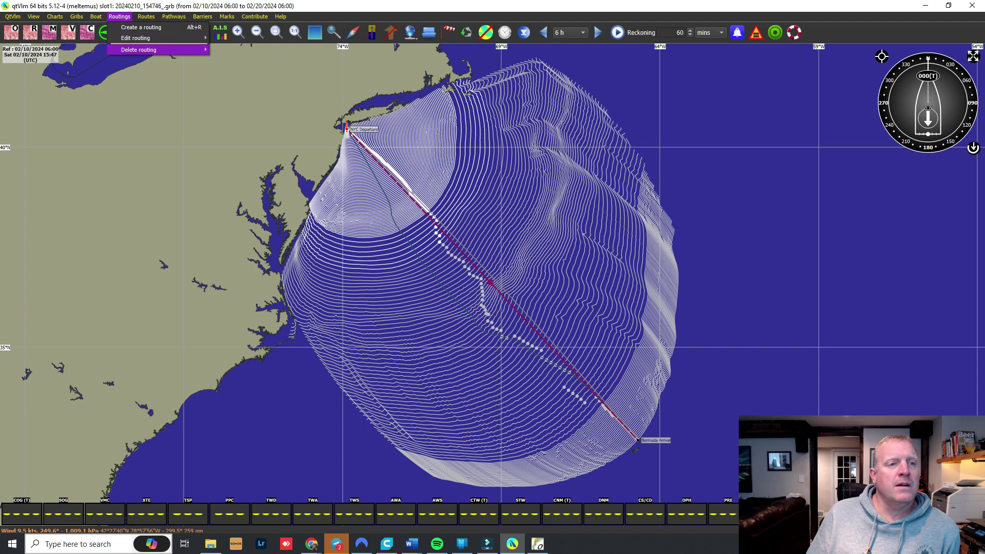
pyautogui.moveTo(154, 50)
pyautogui.click(246, 50)
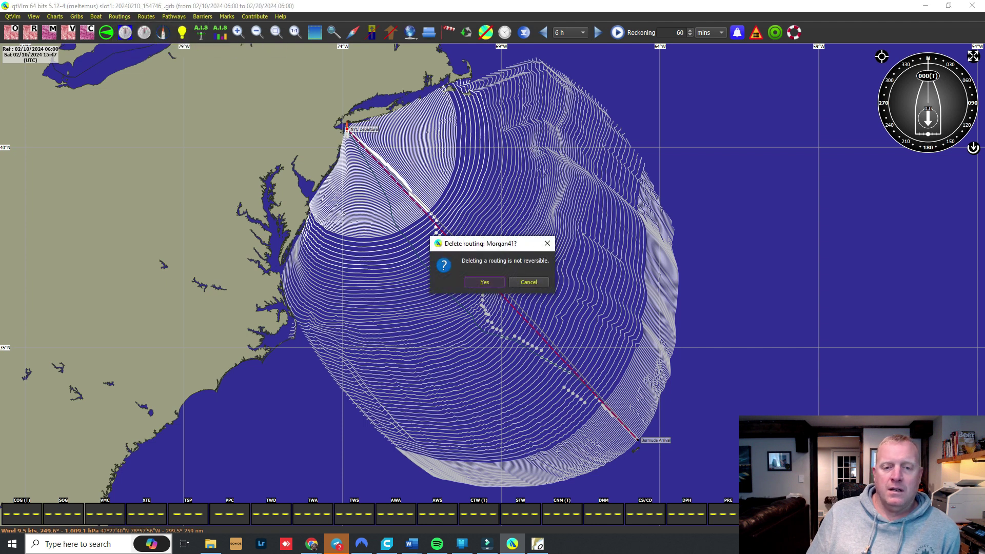
pyautogui.press('Return')
# Create another NYC Departure to Bermuda Arrival routing with the VO70.pol polar, keeping the default name, and calculate it
pyautogui.click(119, 17)
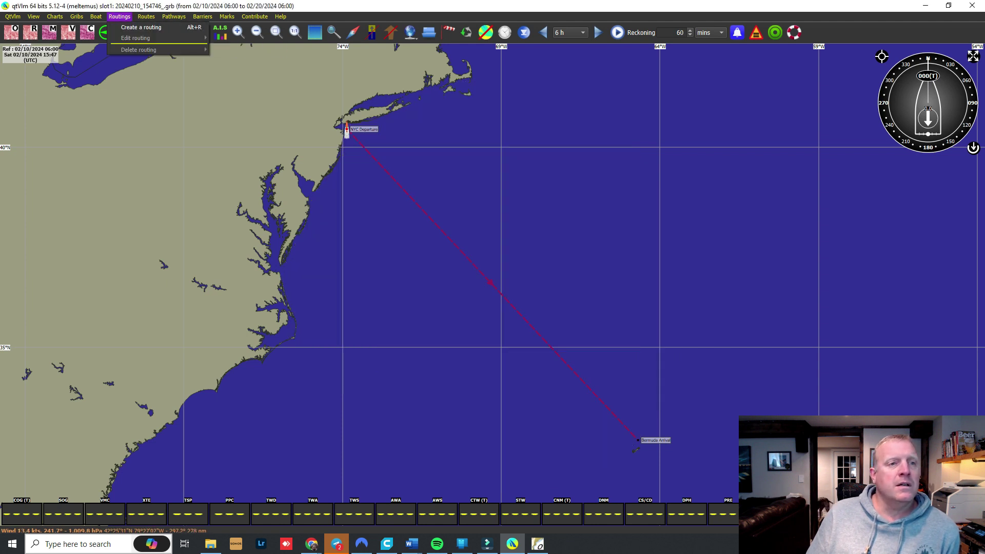
pyautogui.click(143, 27)
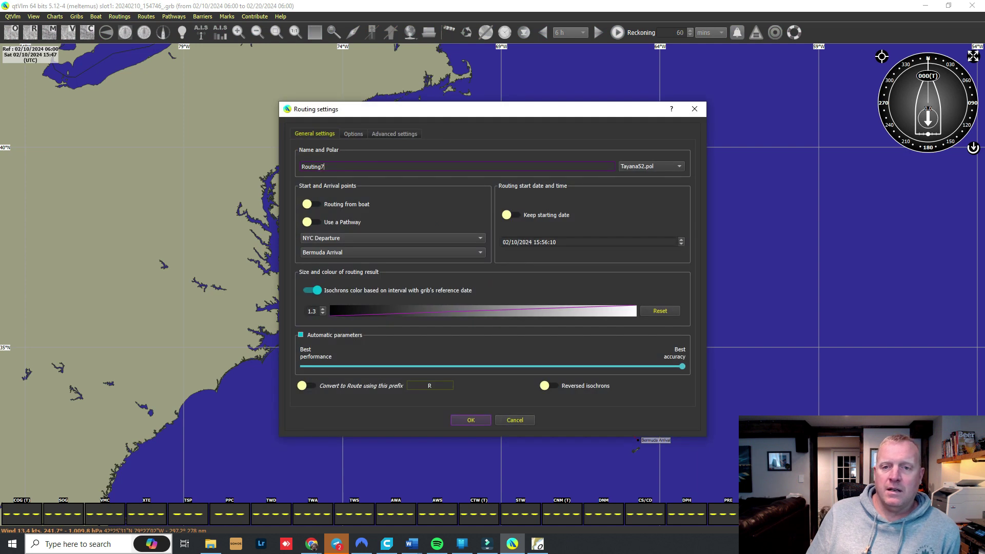
pyautogui.click(652, 167)
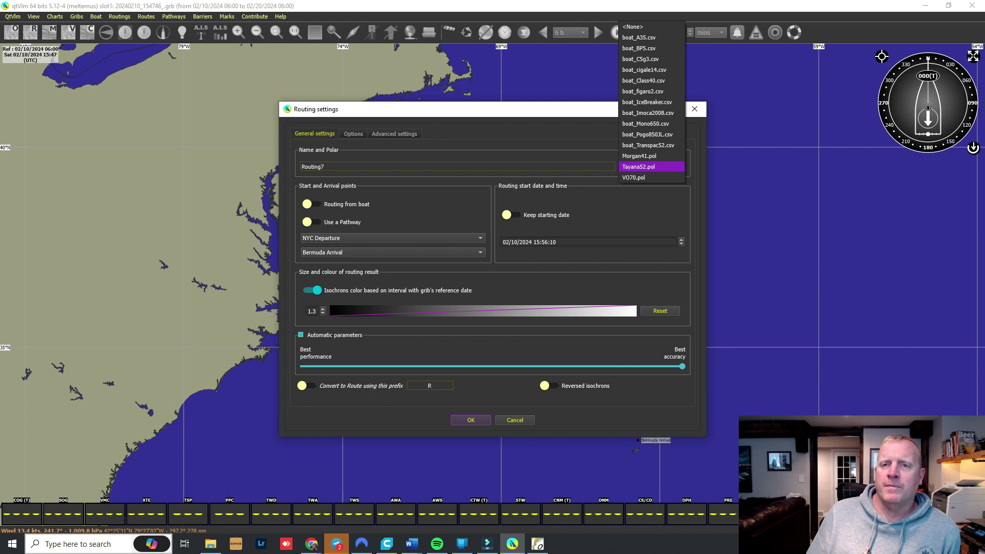
pyautogui.click(651, 178)
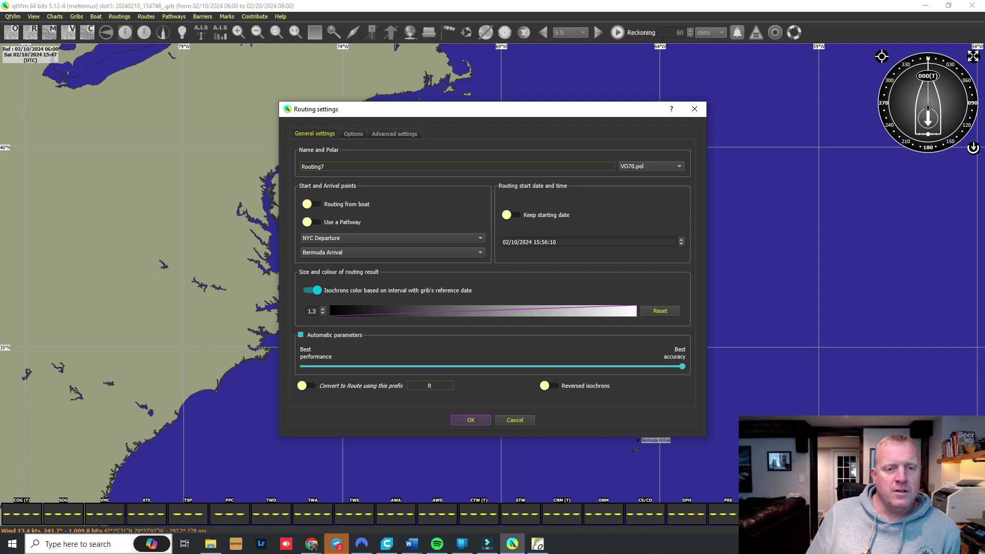
pyautogui.press('Return')
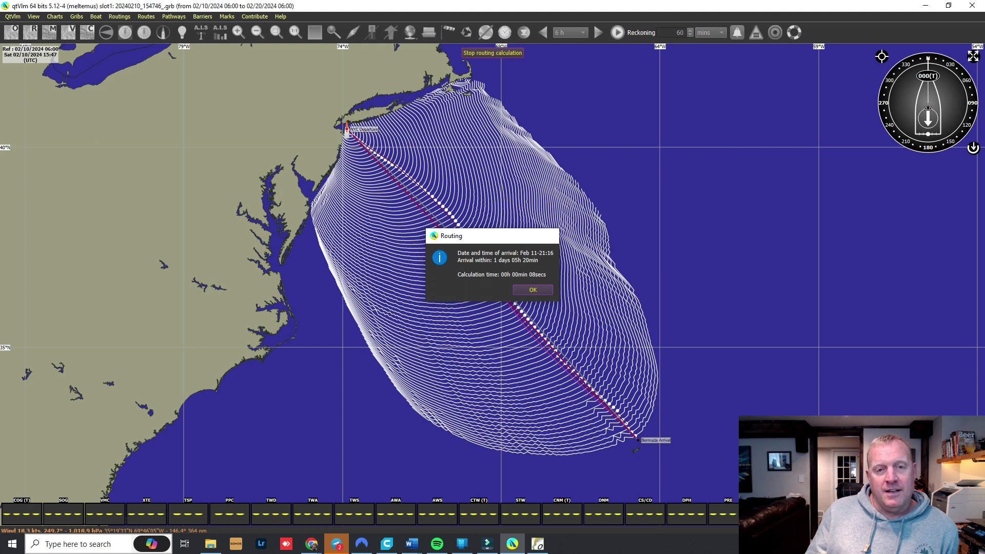
pyautogui.press('Return')
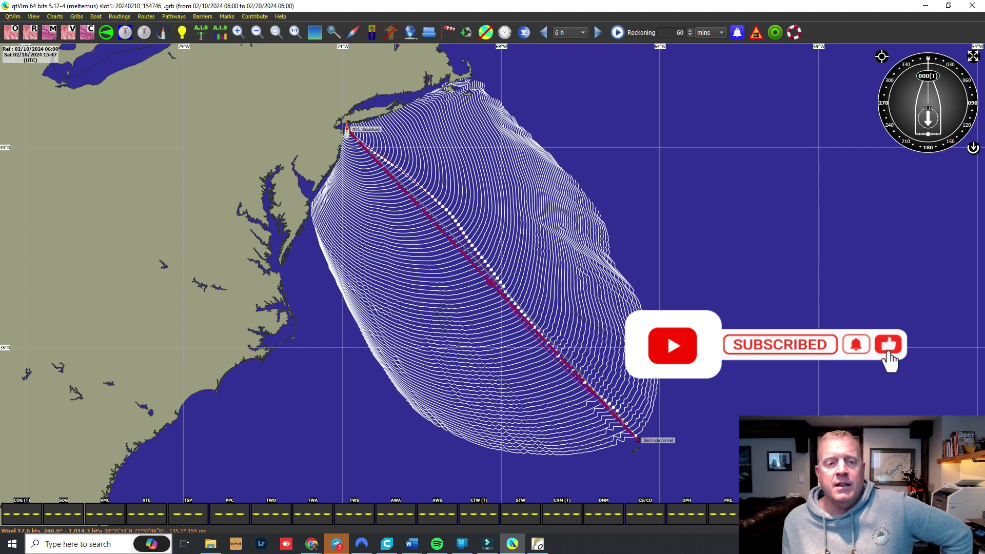
pyautogui.moveTo(420, 206)
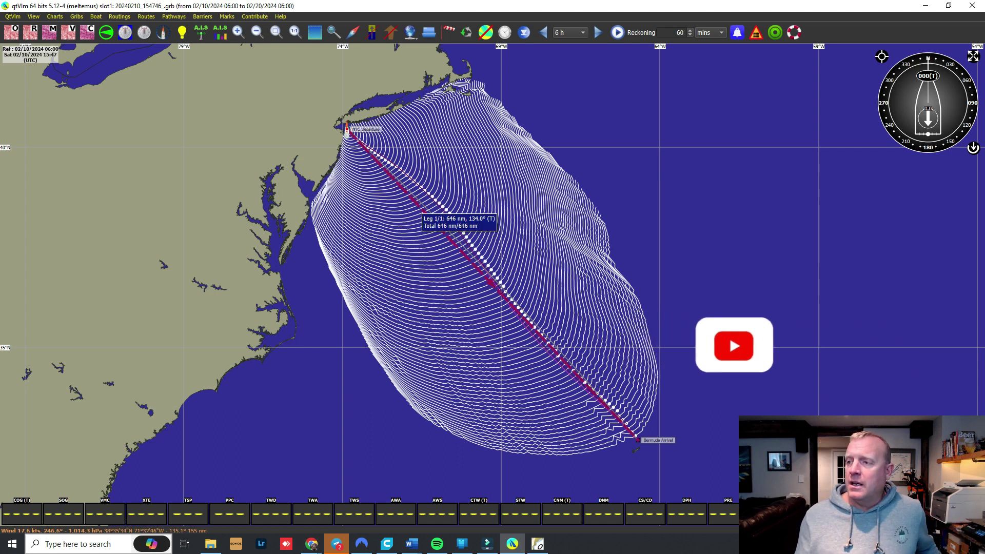